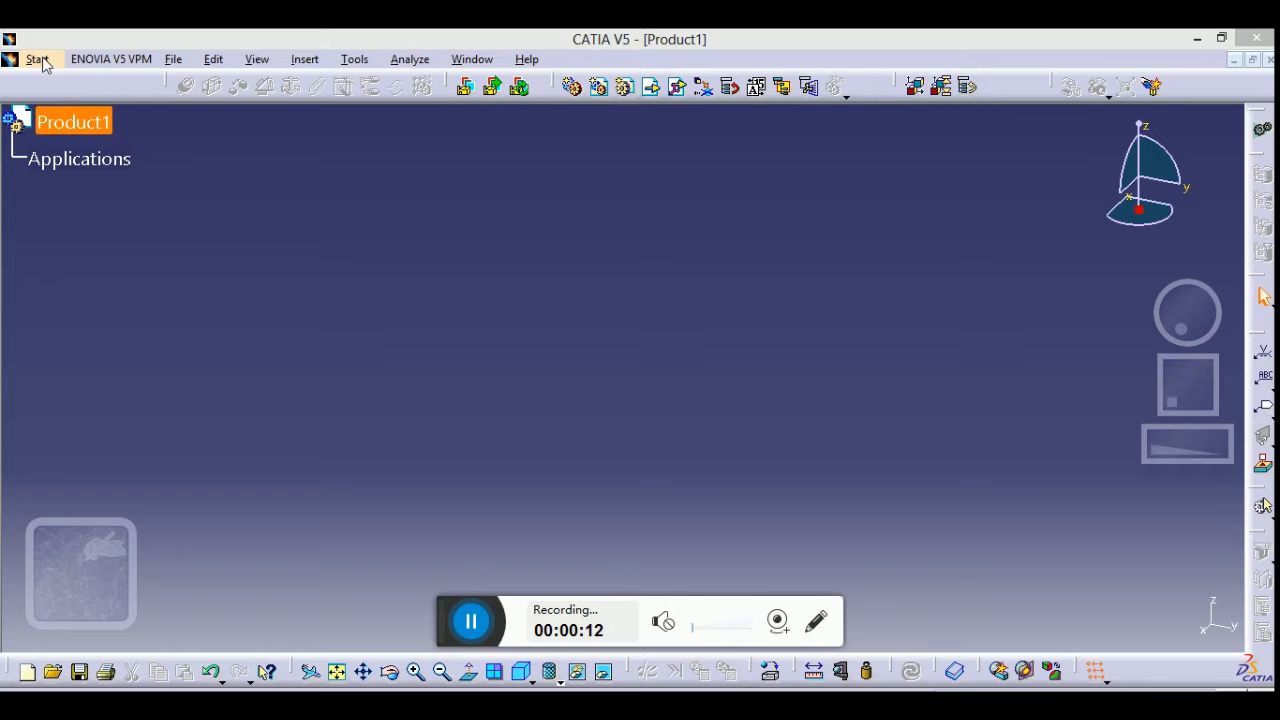
{"action": "left_click", "coordinate": [44, 62]}
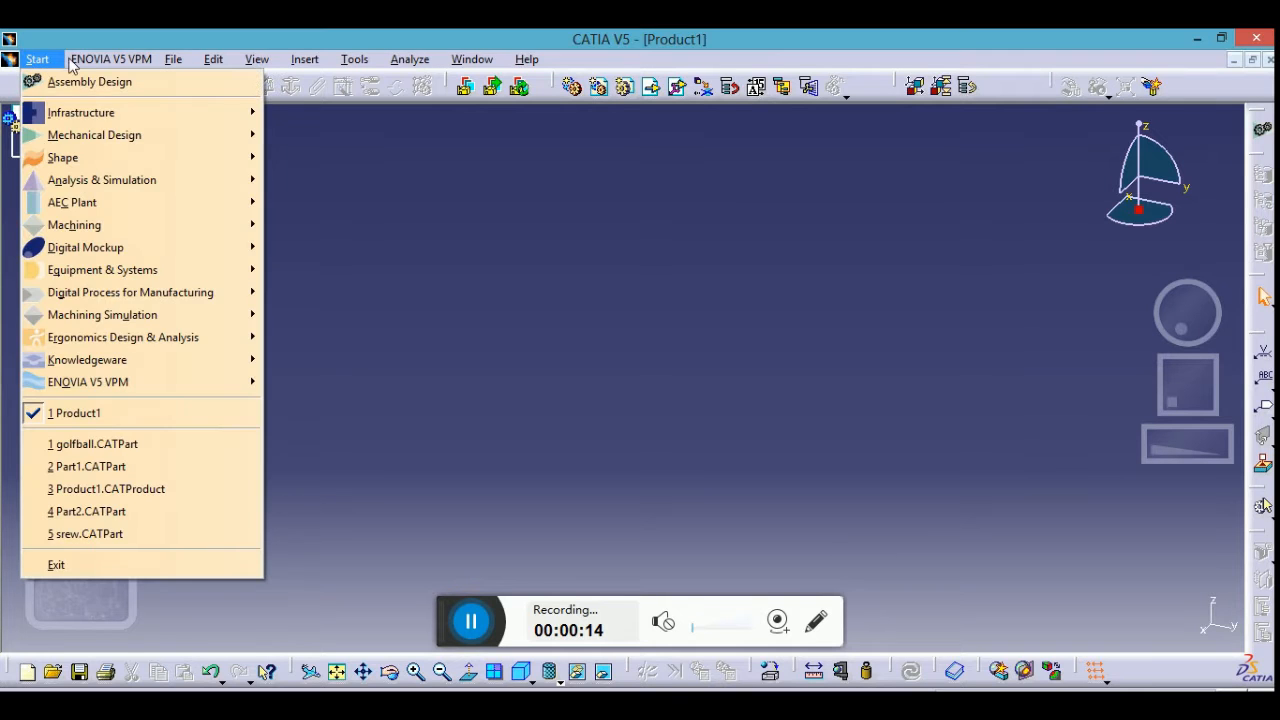
{"action": "left_click", "coordinate": [44, 62]}
{"action": "left_click", "coordinate": [44, 62]}
{"action": "mouse_move", "coordinate": [100, 134]}
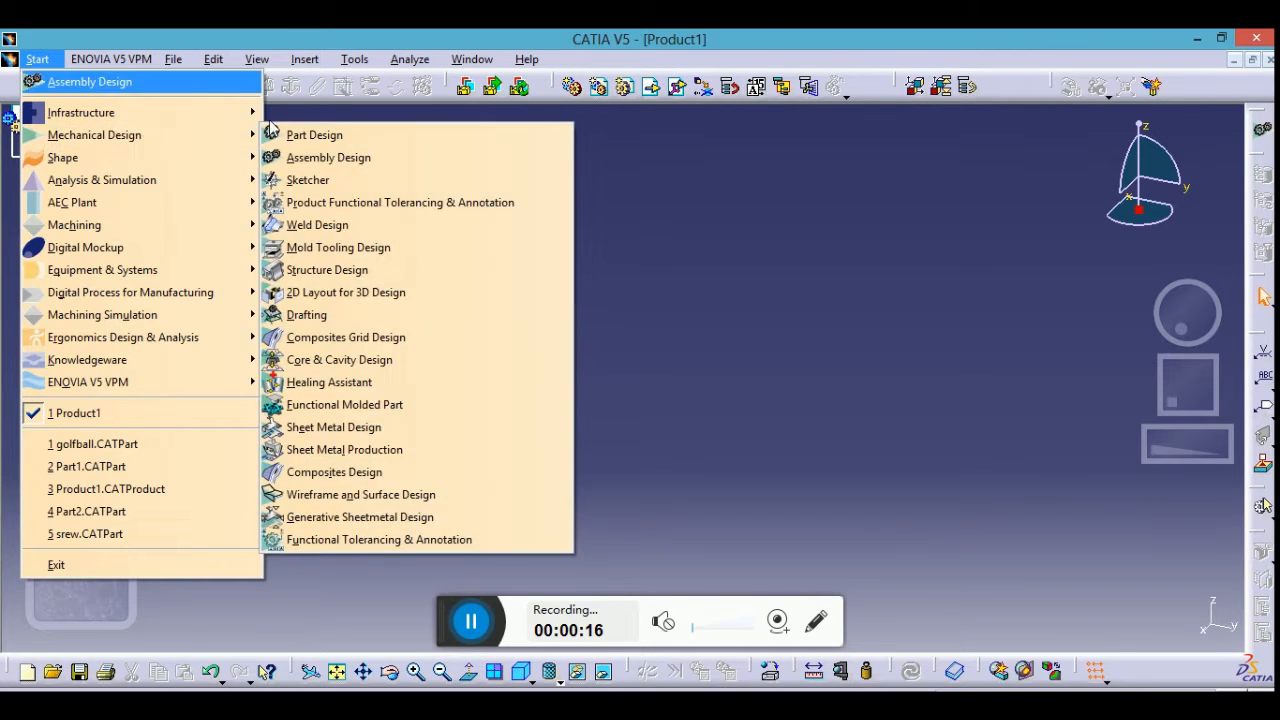
{"action": "left_click", "coordinate": [708, 218]}
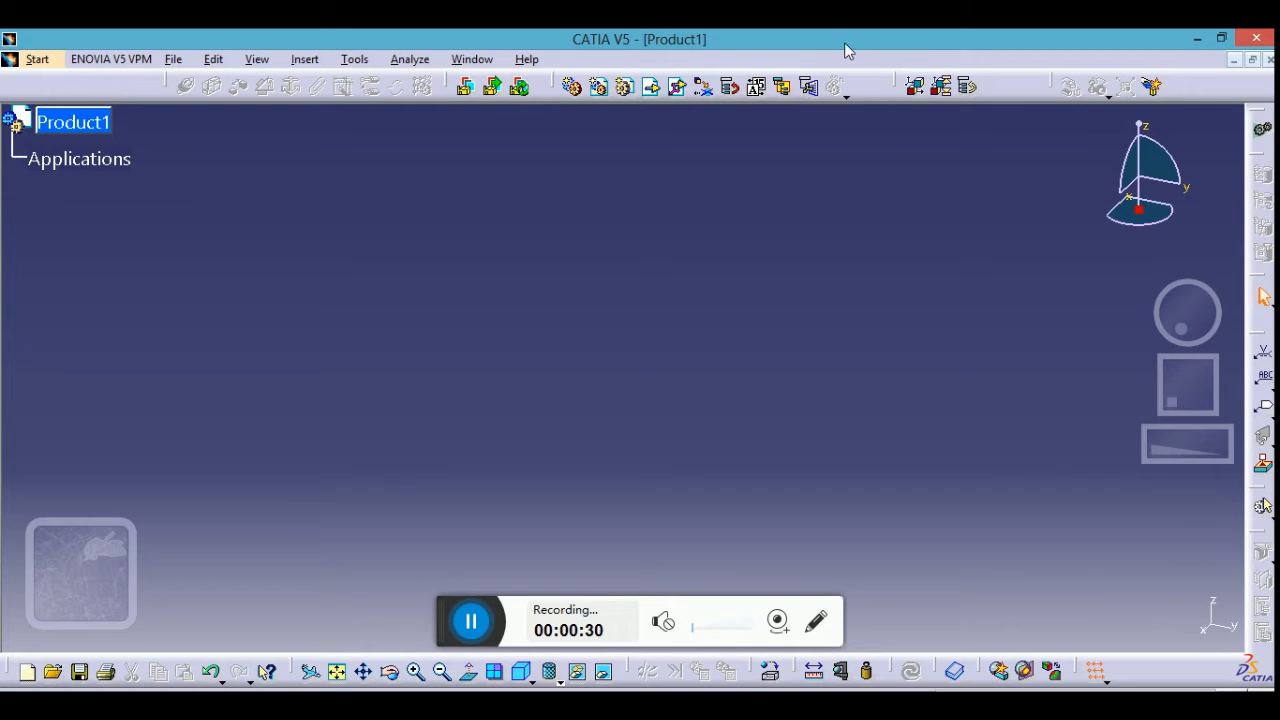
Create a new part in the Part Design workbench from the Mechanical Design group
{"action": "left_click", "coordinate": [54, 61]}
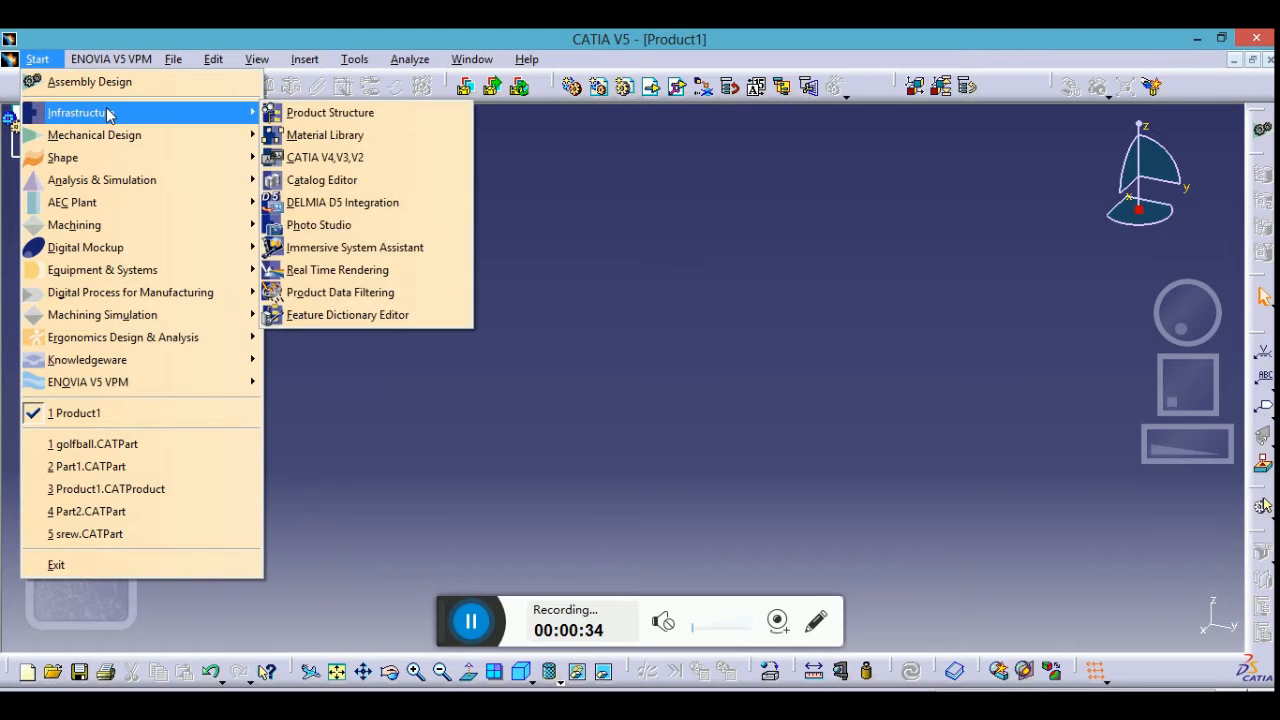
{"action": "left_click", "coordinate": [56, 62]}
{"action": "left_click", "coordinate": [56, 62]}
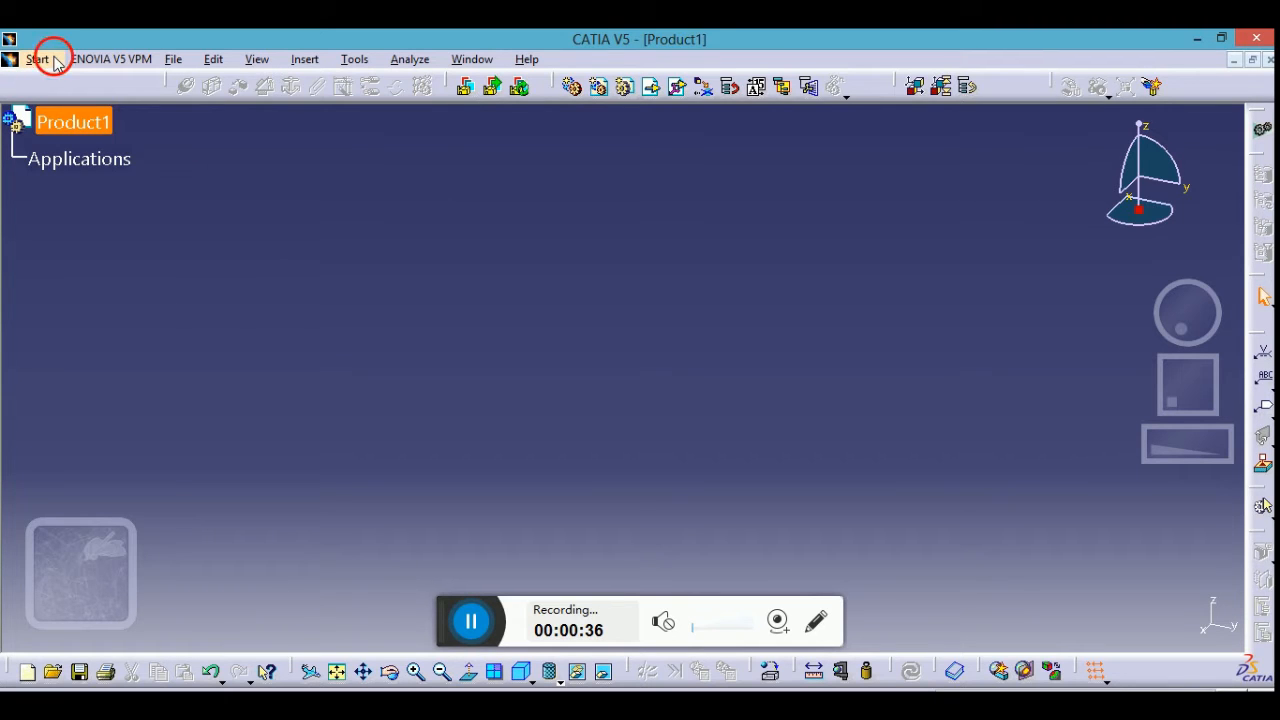
{"action": "mouse_move", "coordinate": [90, 140]}
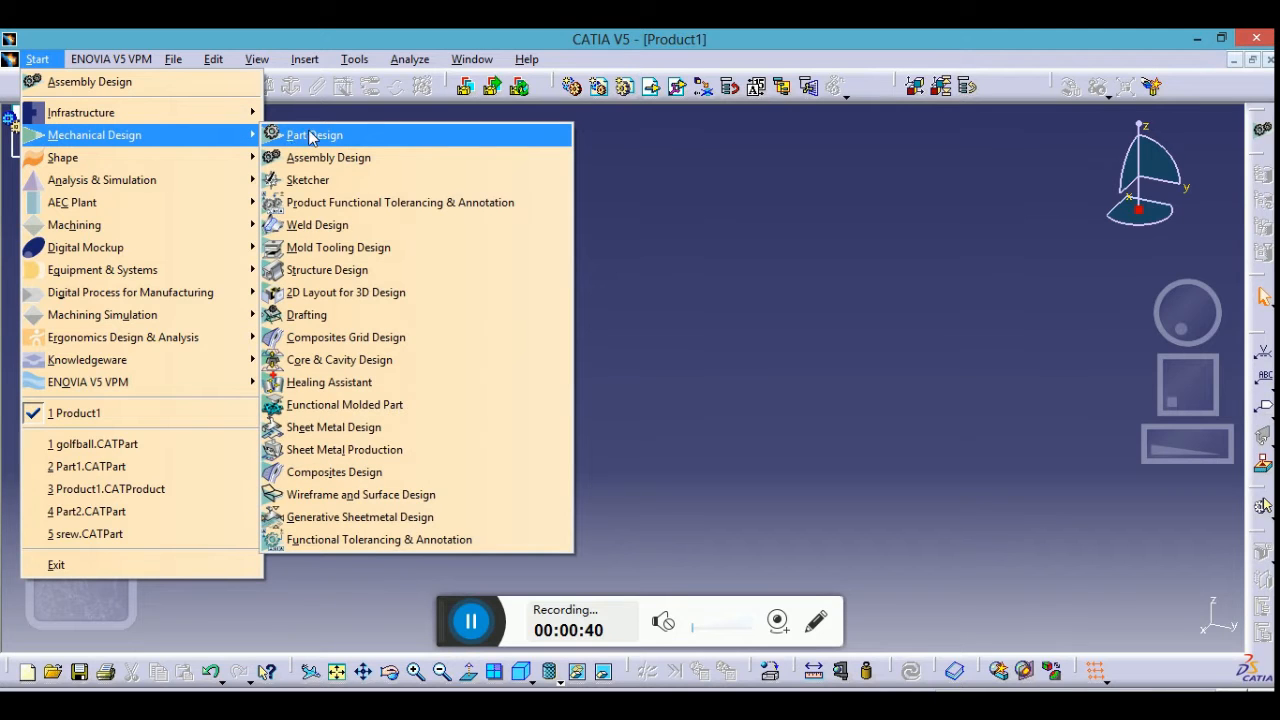
{"action": "left_click", "coordinate": [361, 143]}
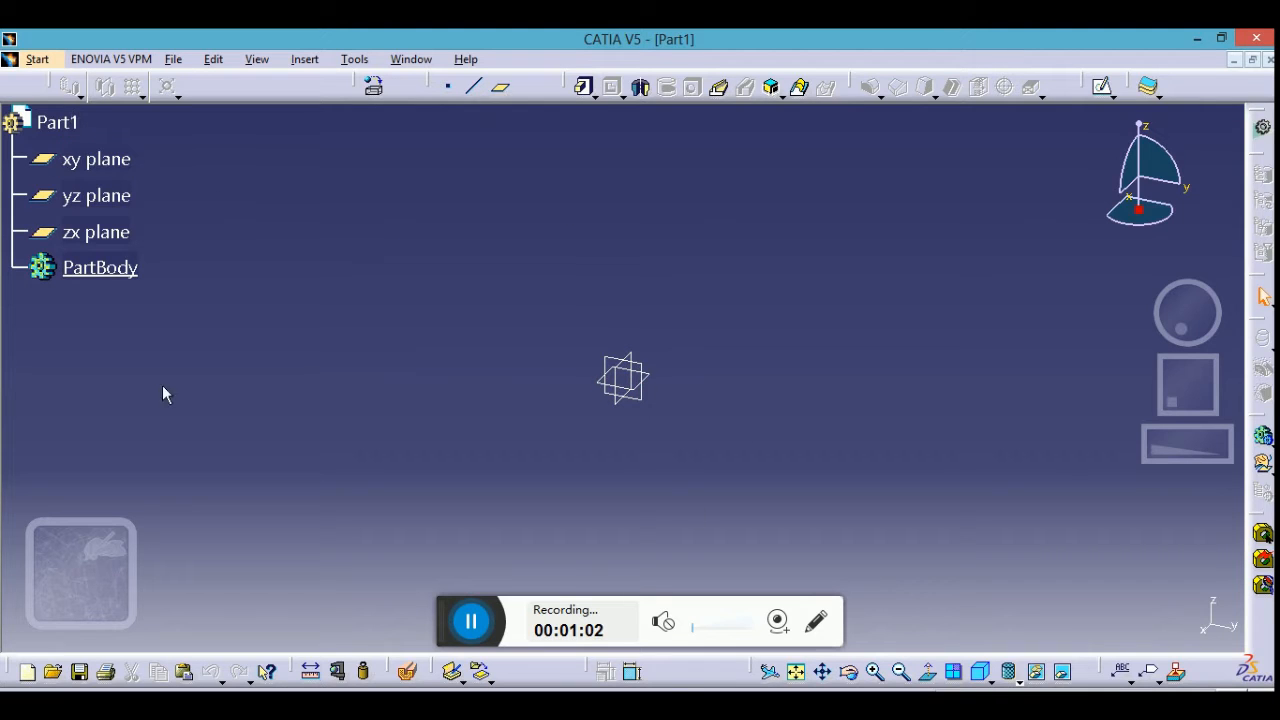
{"action": "left_click", "coordinate": [178, 58]}
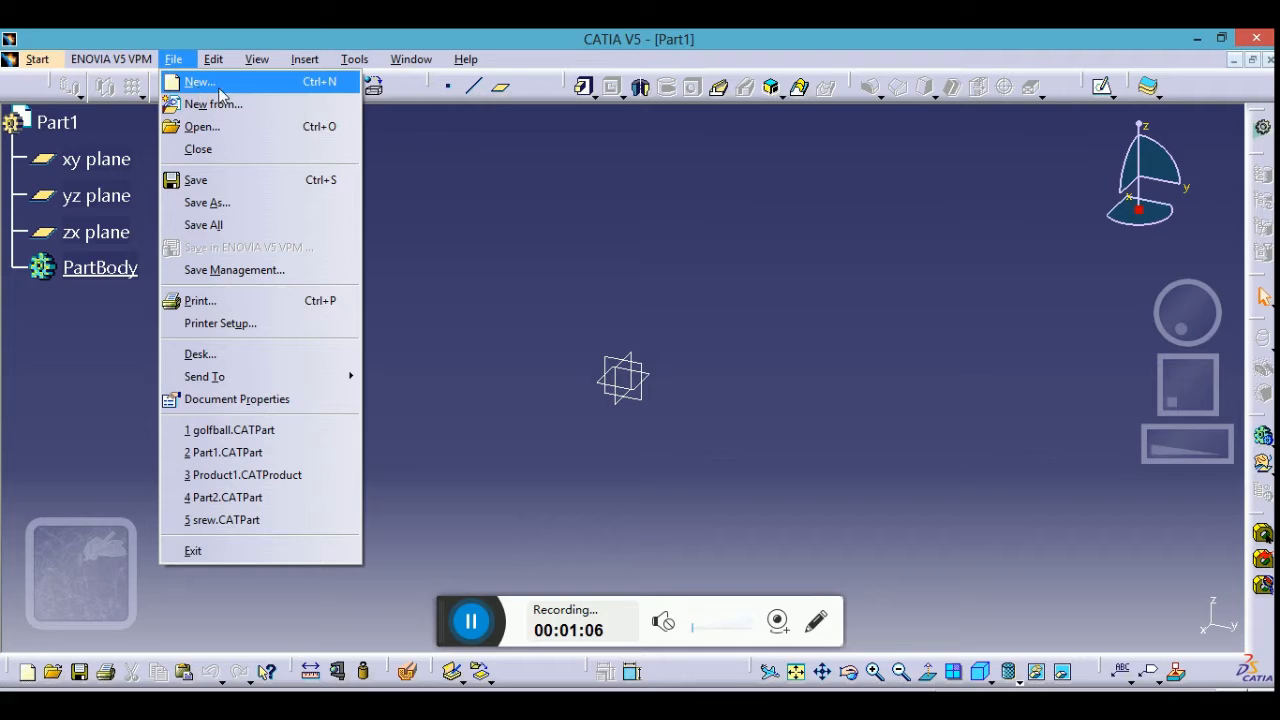
{"action": "left_click", "coordinate": [424, 166]}
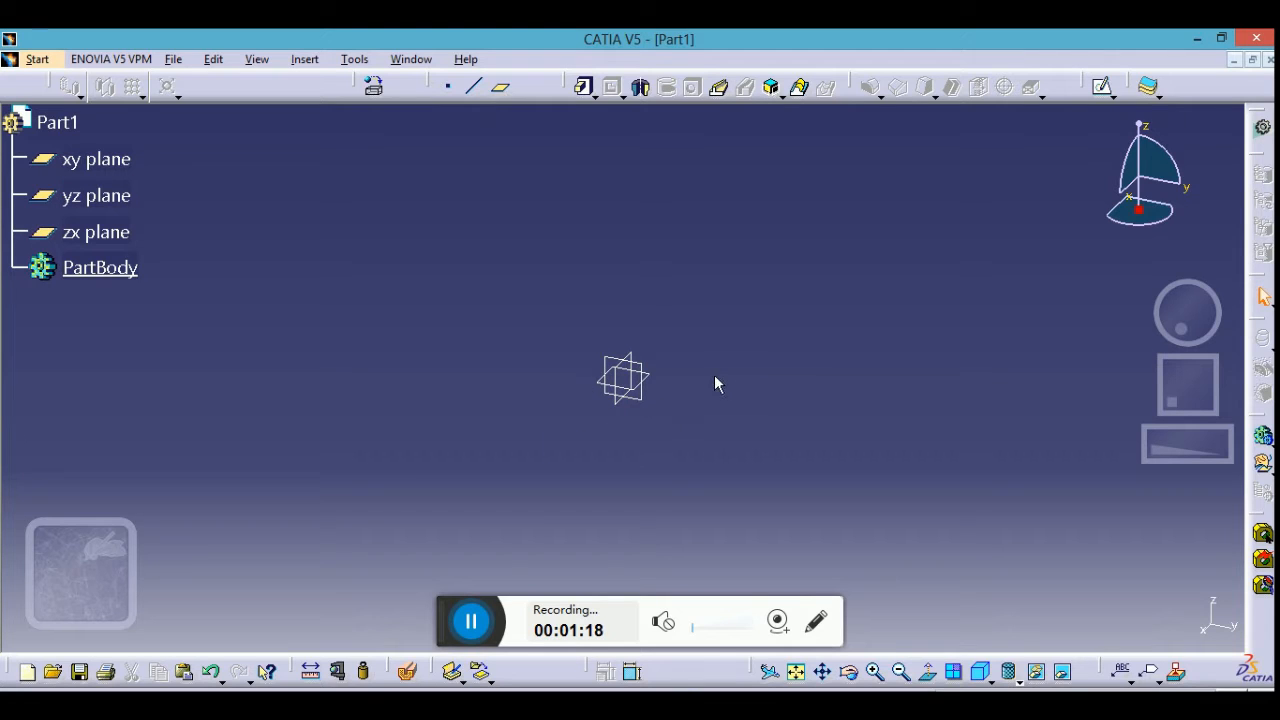
Undock the Sketch command into the viewport and start a sketch on the xy plane
{"action": "left_click", "coordinate": [120, 168]}
{"action": "left_click", "coordinate": [131, 162]}
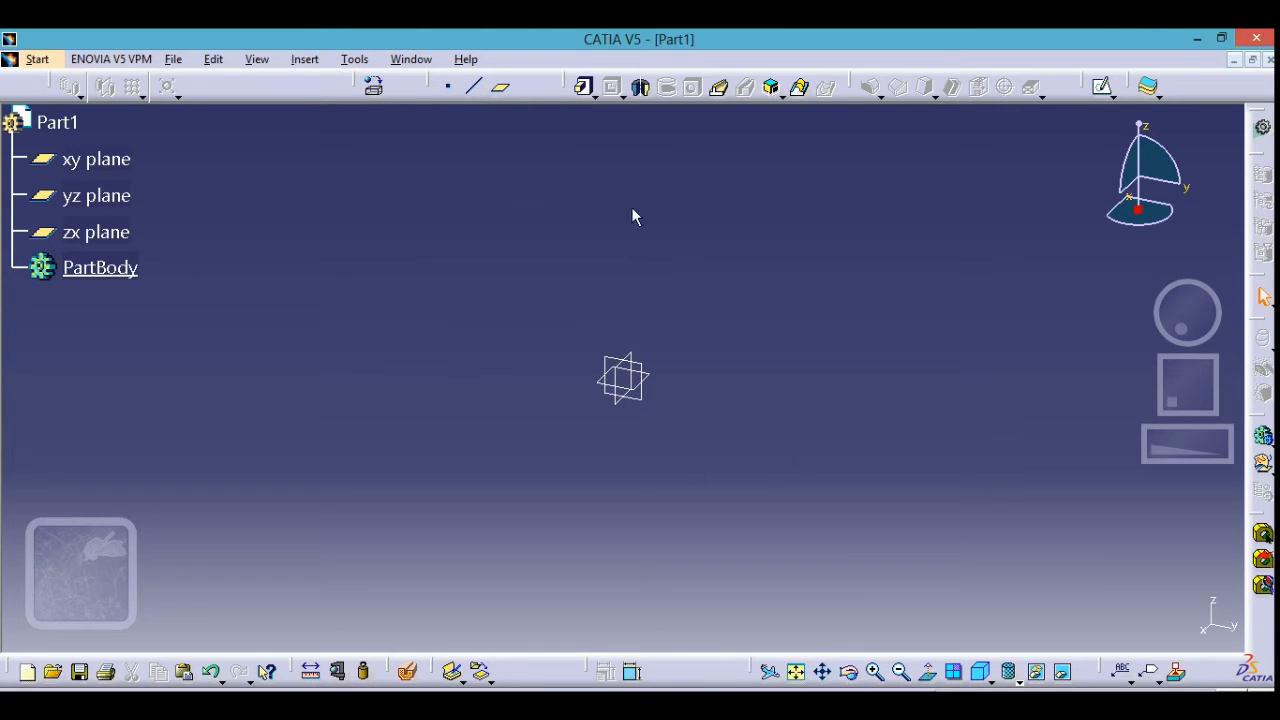
{"action": "left_click", "coordinate": [658, 385]}
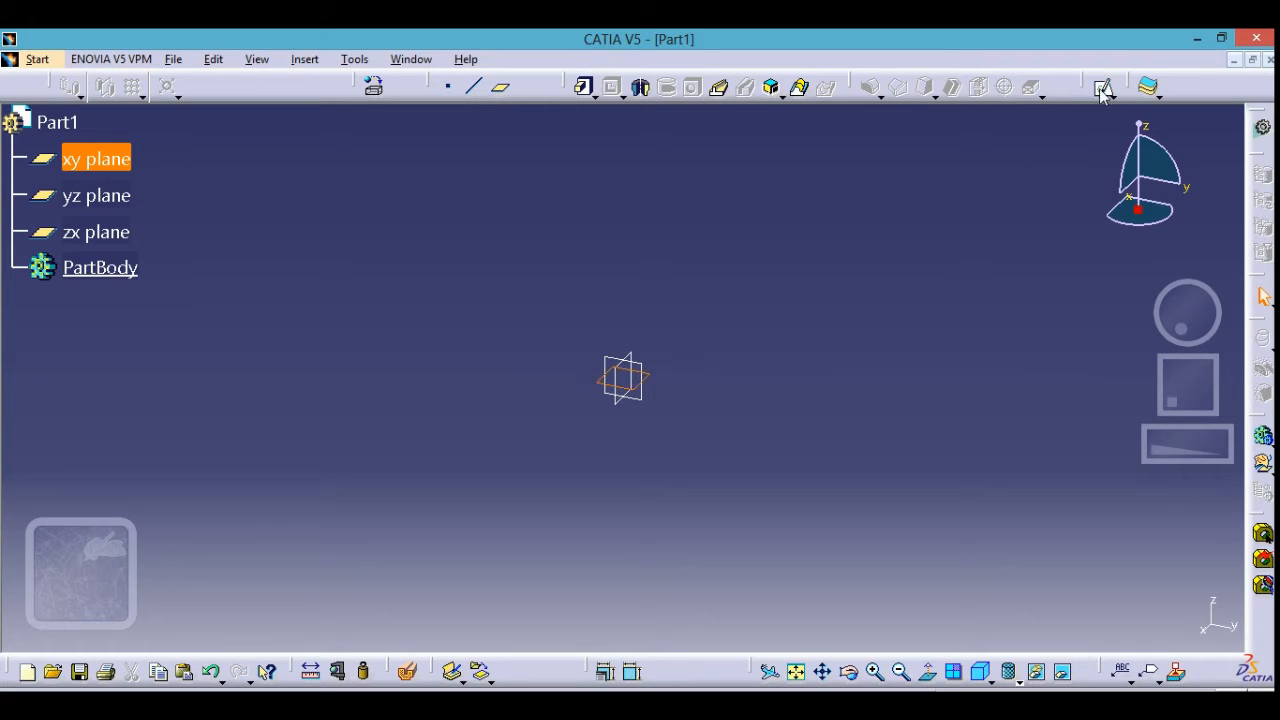
{"action": "left_click_drag", "start_coordinate": [1092, 86], "coordinate": [815, 212]}
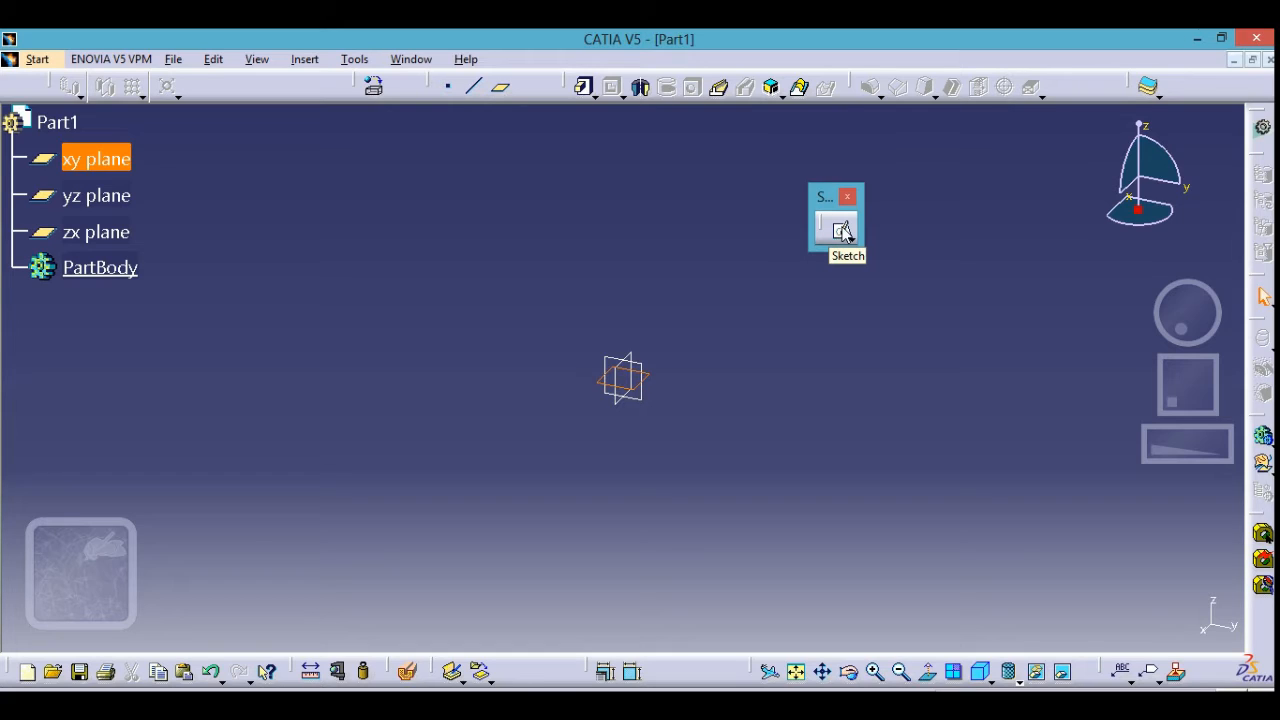
{"action": "left_click", "coordinate": [843, 230]}
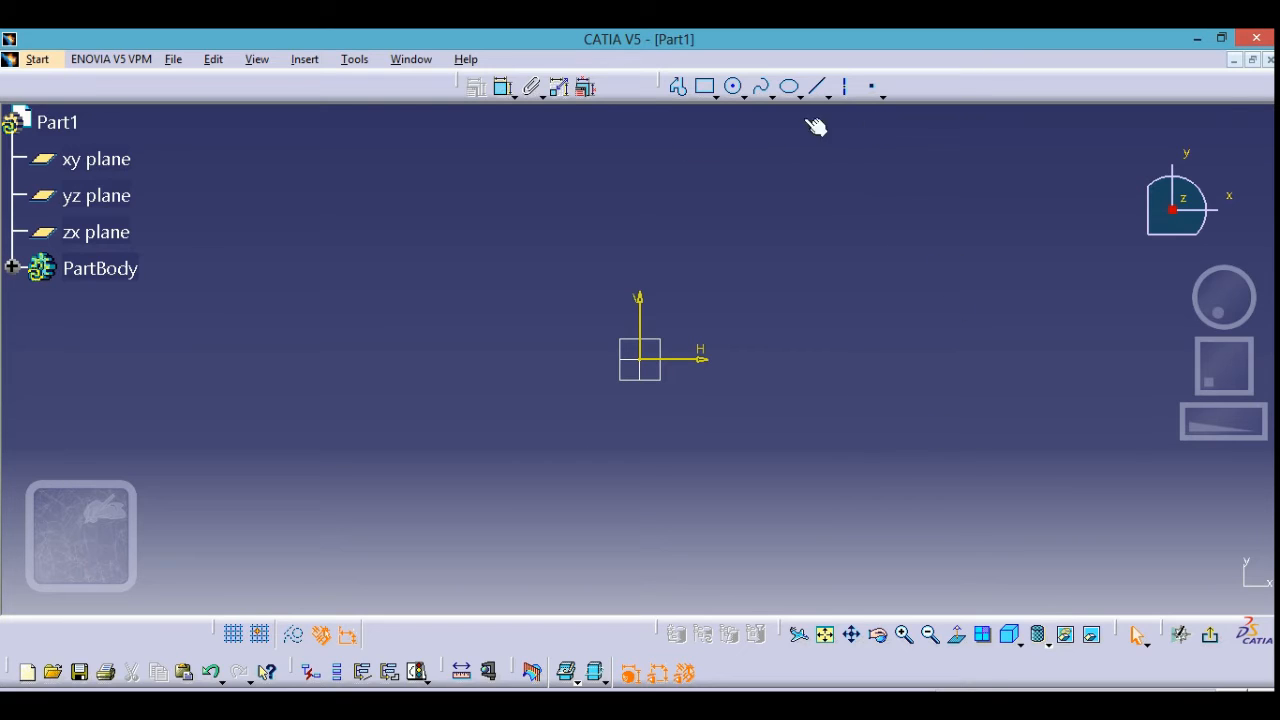
Sketch a closed eleven-sided profile, starting on the vertical axis about 67 mm above the origin with a horizontal edge about 181 mm long
{"action": "left_click", "coordinate": [680, 88]}
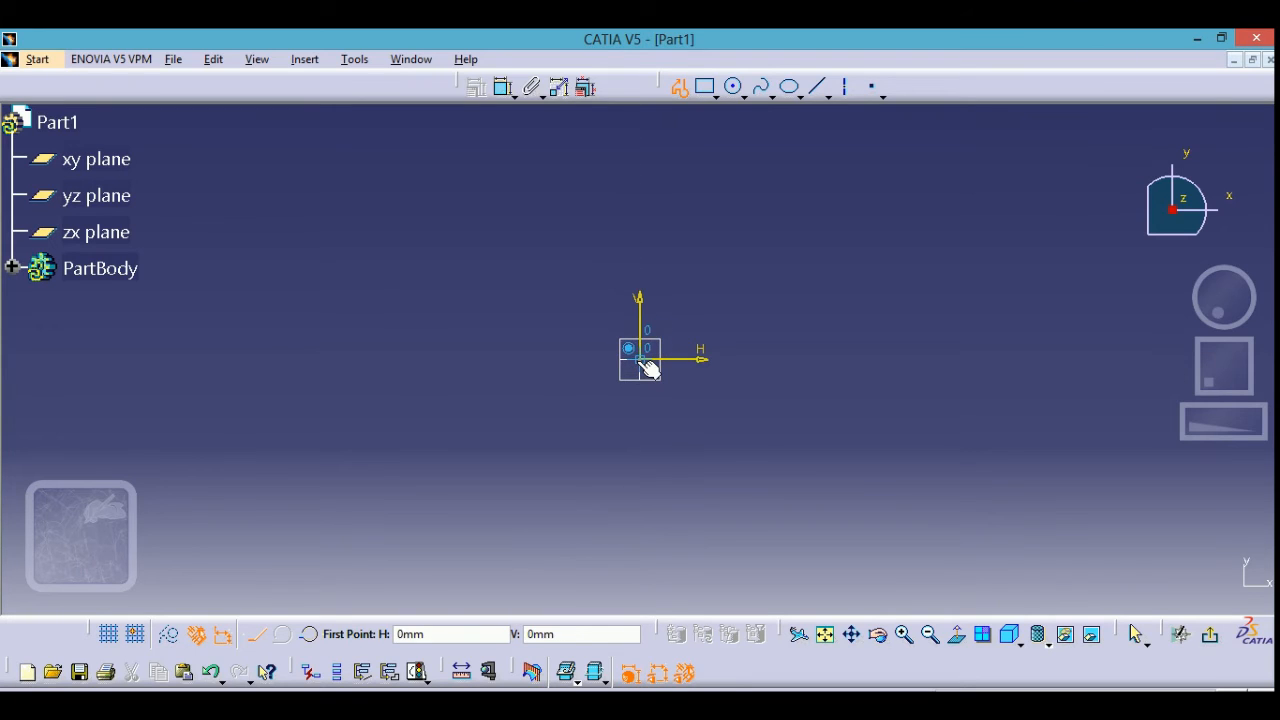
{"action": "left_click", "coordinate": [641, 246]}
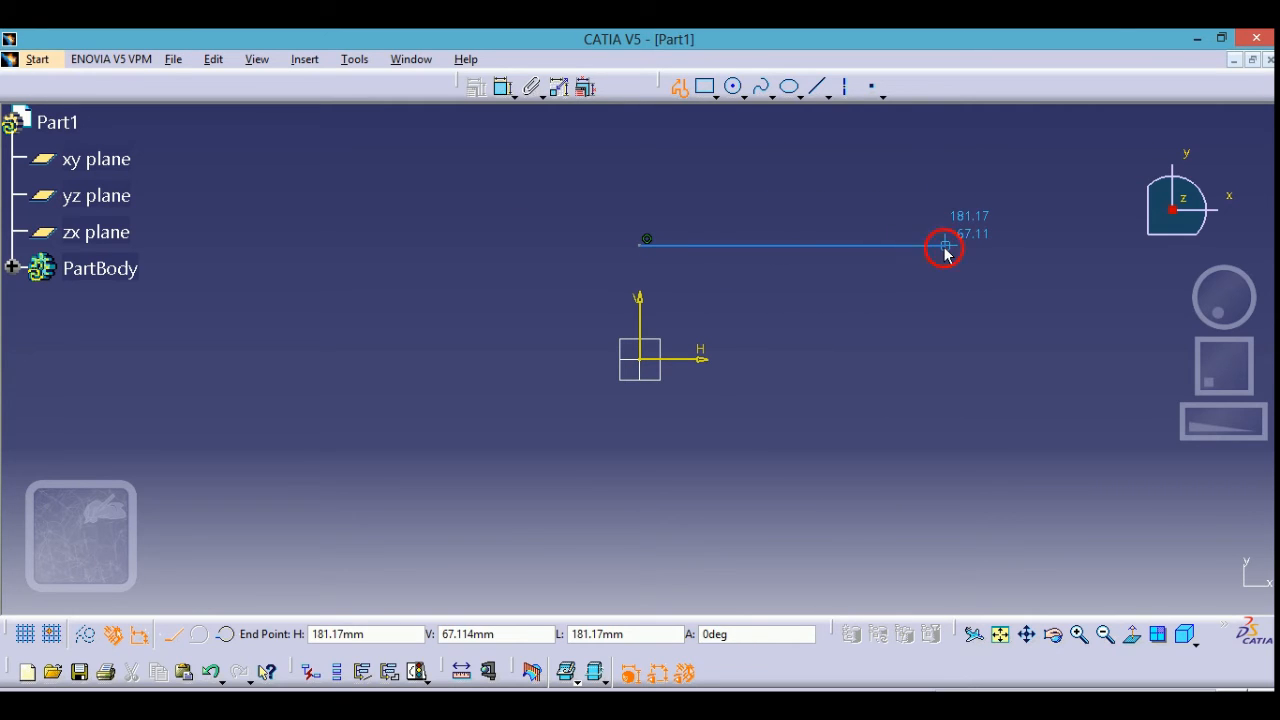
{"action": "left_click", "coordinate": [945, 247]}
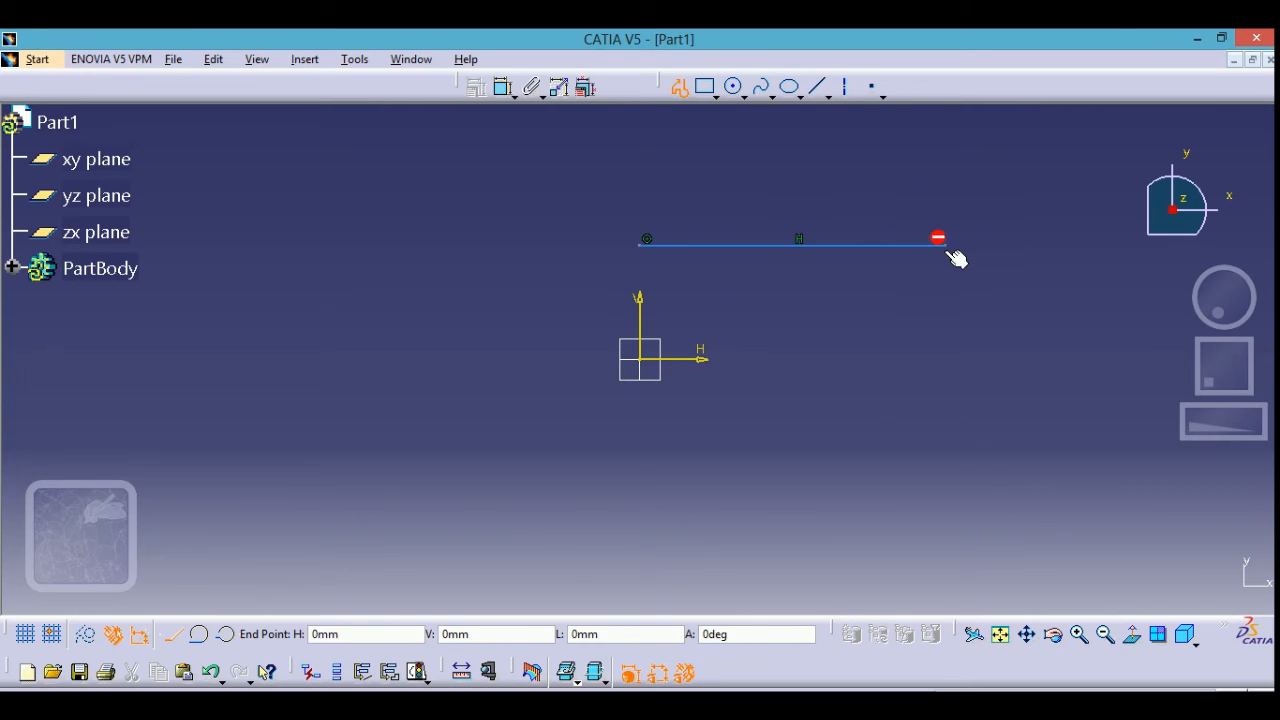
{"action": "left_click", "coordinate": [947, 347]}
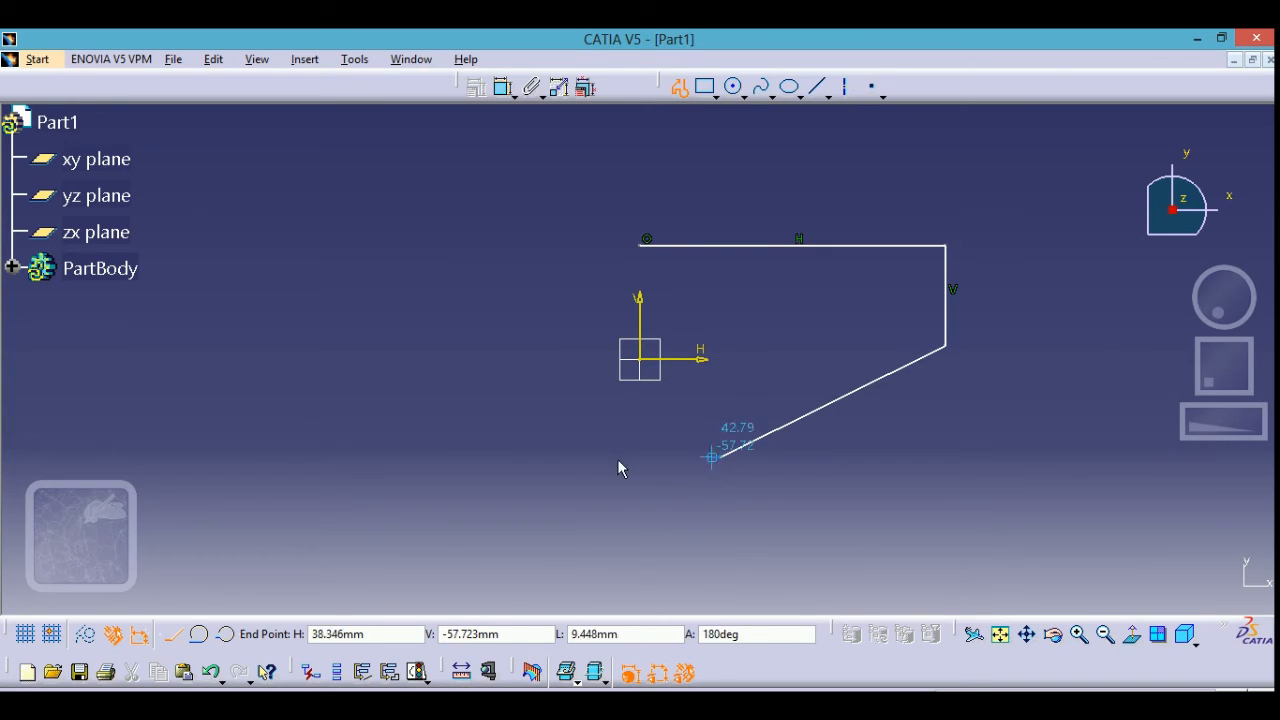
{"action": "left_click", "coordinate": [720, 457]}
{"action": "left_click", "coordinate": [541, 338]}
{"action": "double_click", "coordinate": [303, 245]}
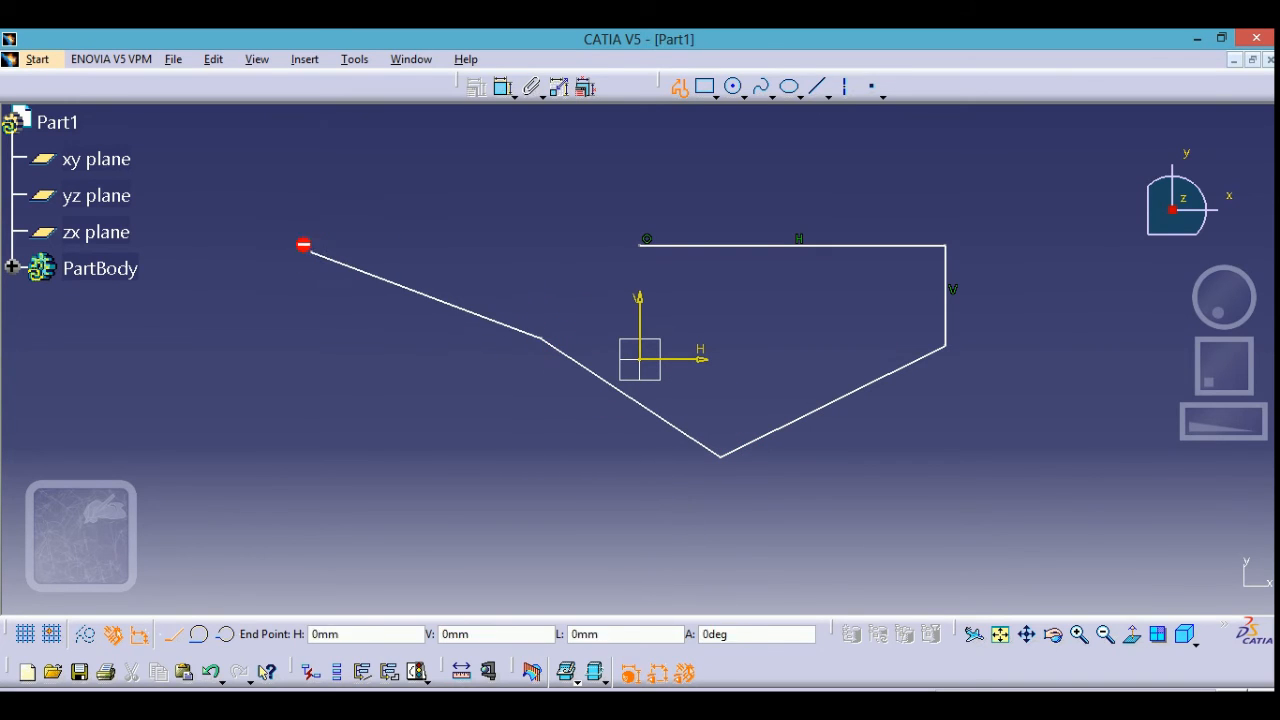
{"action": "left_click", "coordinate": [262, 383]}
{"action": "left_click", "coordinate": [191, 201]}
{"action": "left_click", "coordinate": [320, 135]}
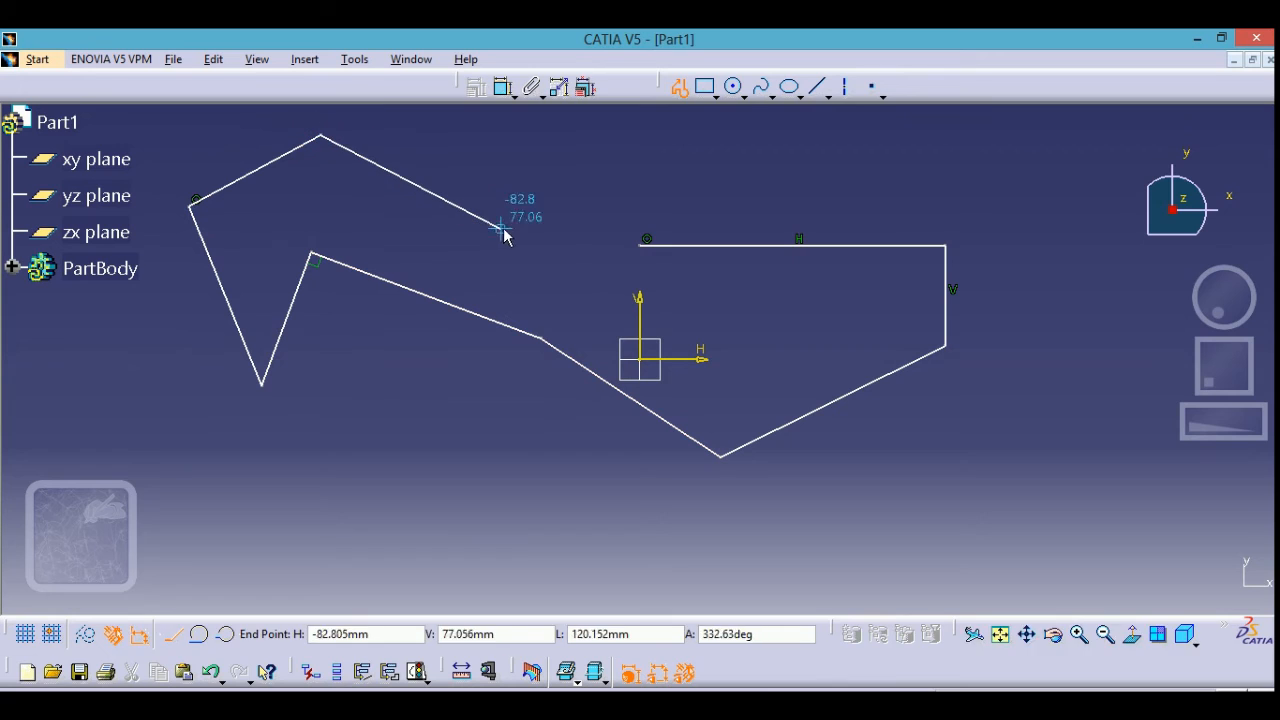
{"action": "left_click", "coordinate": [500, 228]}
{"action": "left_click", "coordinate": [624, 162]}
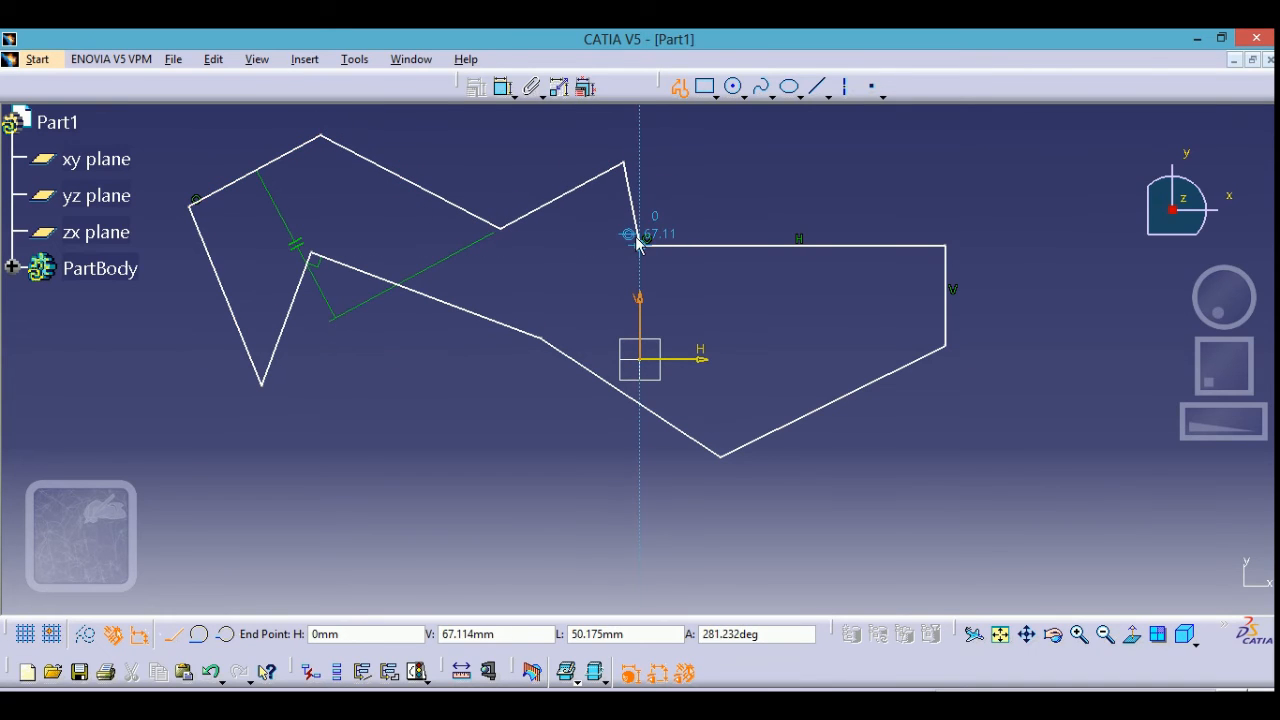
{"action": "left_click", "coordinate": [638, 250]}
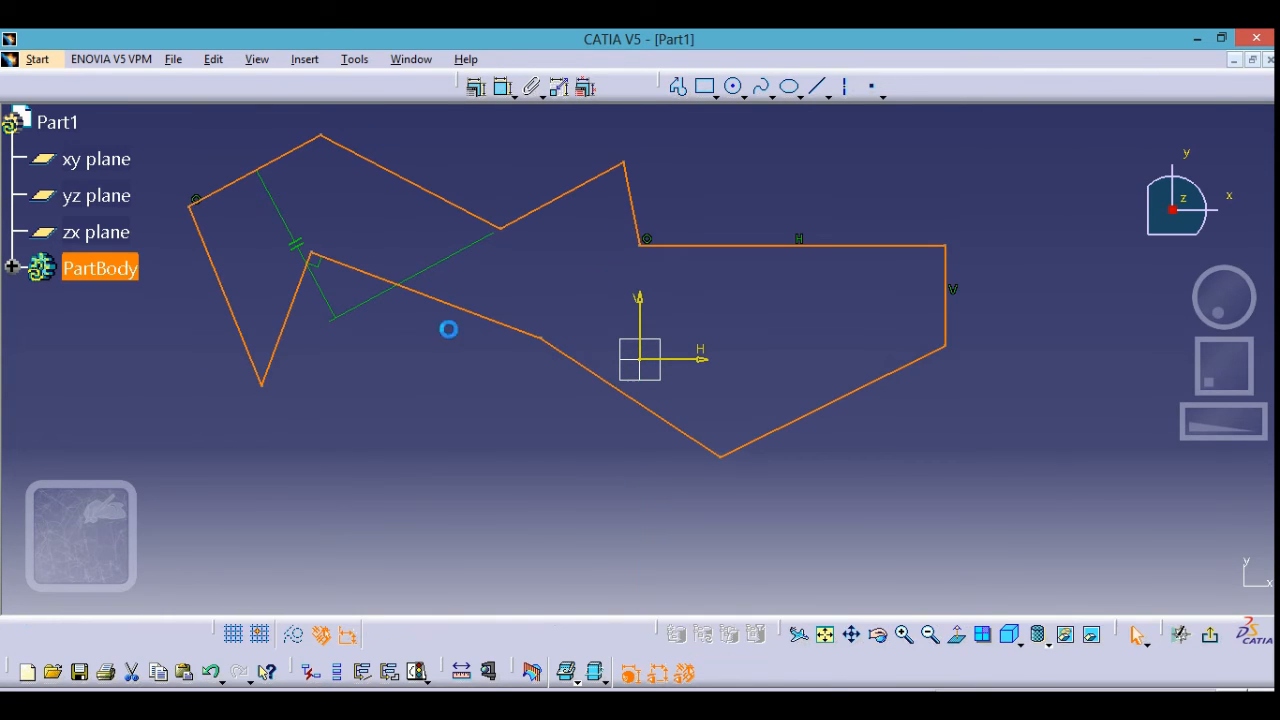
{"action": "left_click", "coordinate": [469, 456]}
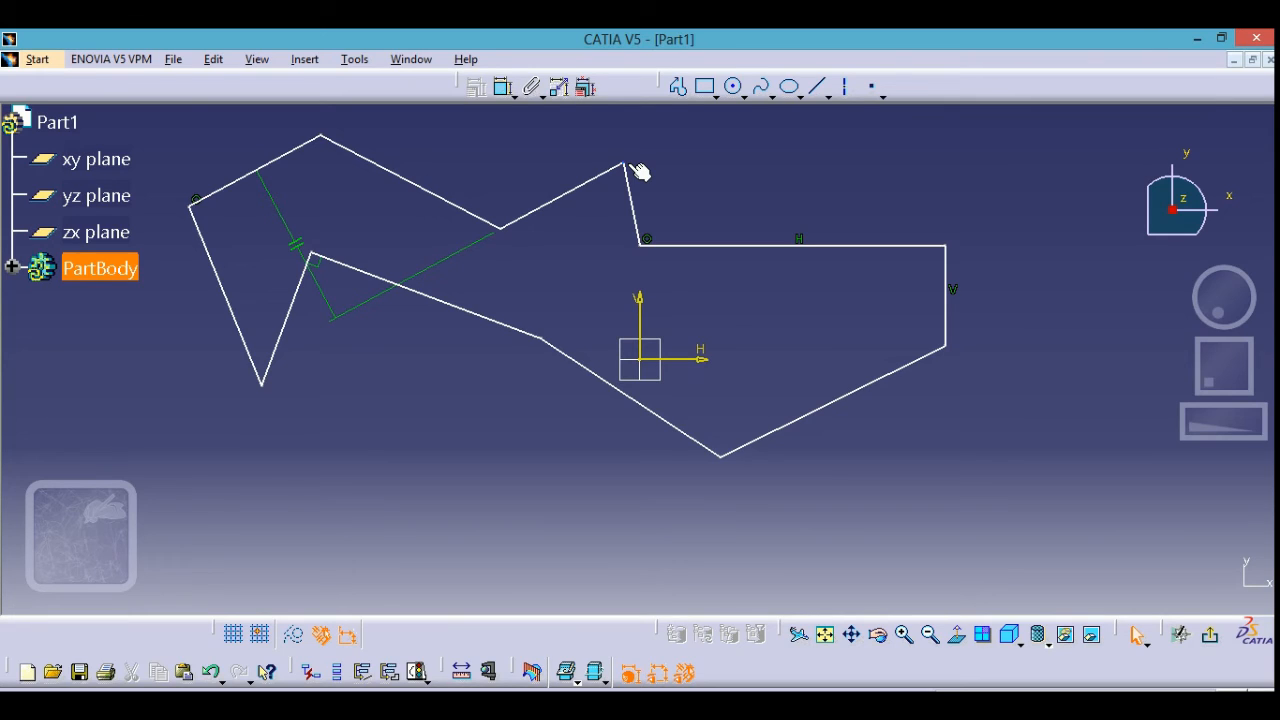
Sketch a second closed profile of nine straight edges, curving below and around the right side of the first profile
{"action": "left_click", "coordinate": [680, 88]}
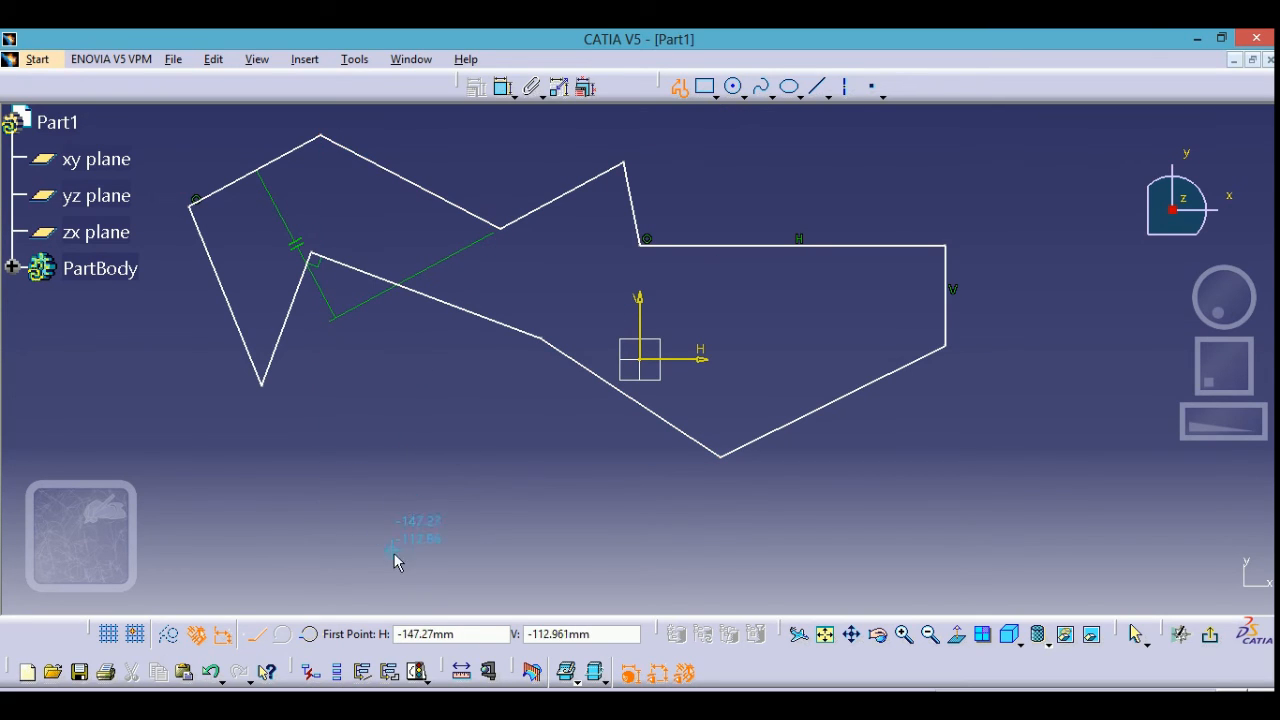
{"action": "left_click", "coordinate": [421, 538]}
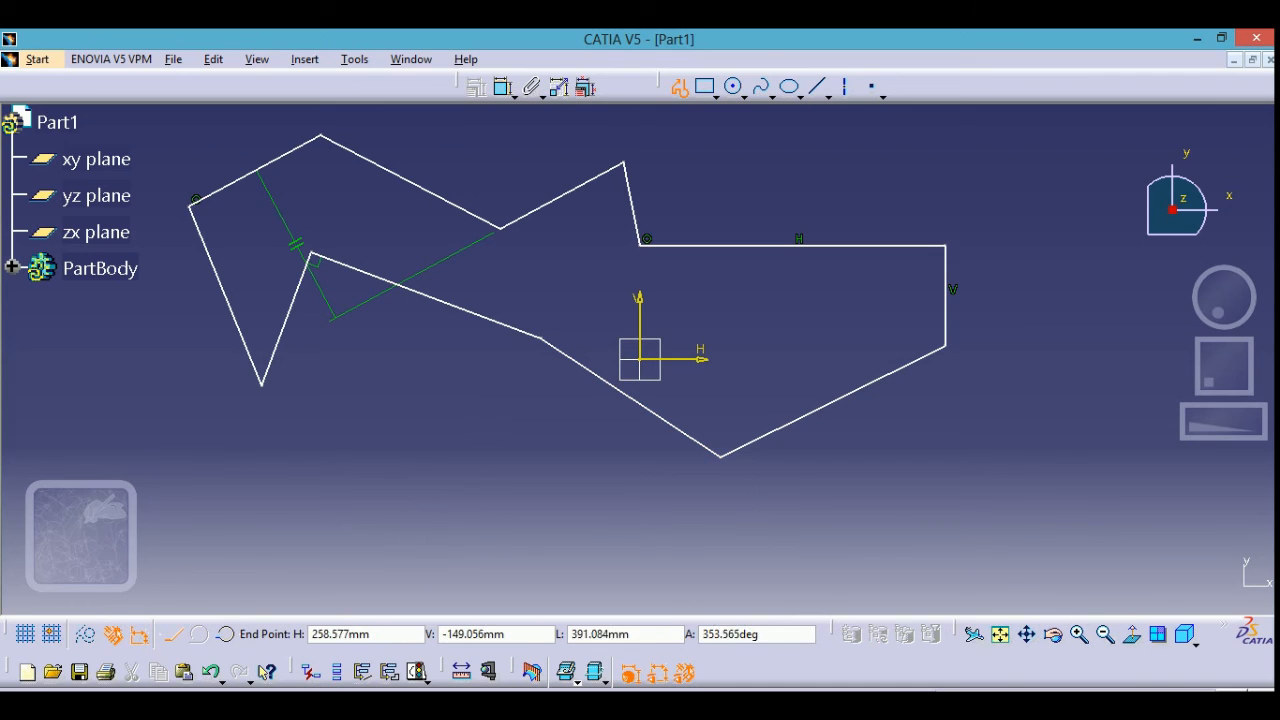
{"action": "left_click", "coordinate": [875, 526]}
{"action": "left_click", "coordinate": [1055, 408]}
{"action": "left_click", "coordinate": [1032, 178]}
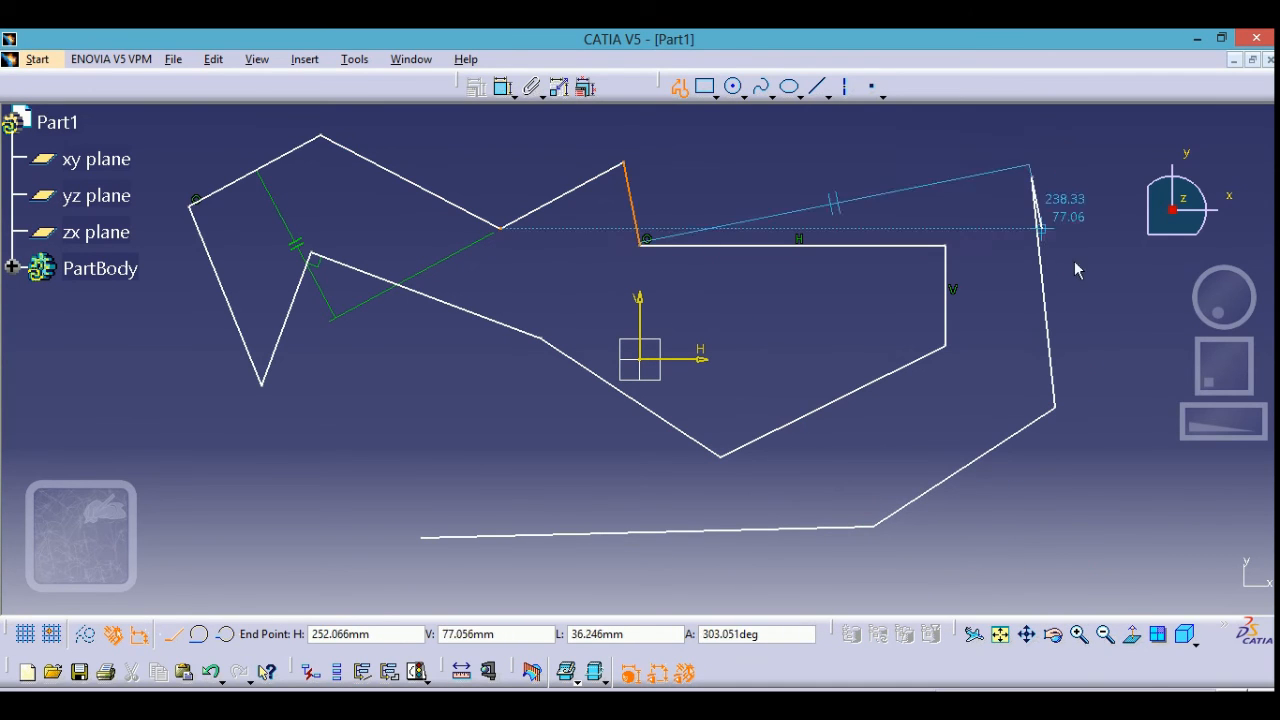
{"action": "left_click", "coordinate": [1130, 280]}
{"action": "left_click", "coordinate": [1120, 435]}
{"action": "left_click", "coordinate": [1018, 543]}
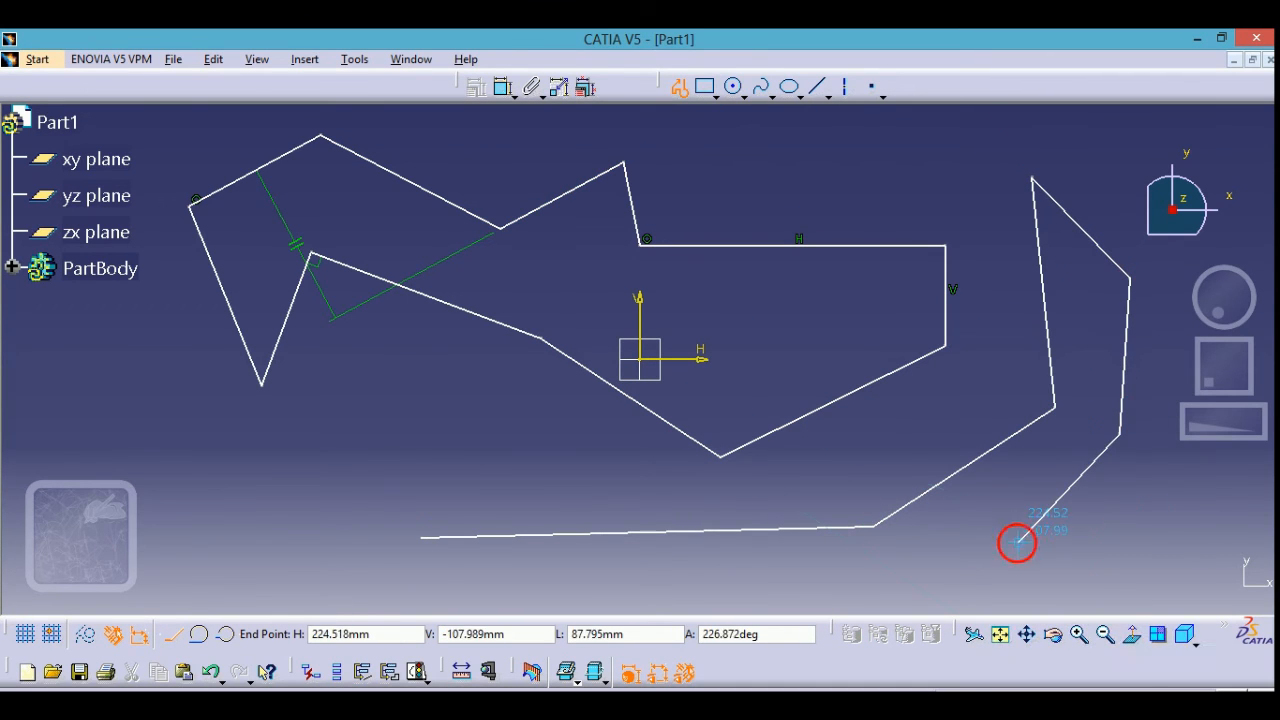
{"action": "left_click", "coordinate": [776, 590]}
{"action": "left_click", "coordinate": [482, 572]}
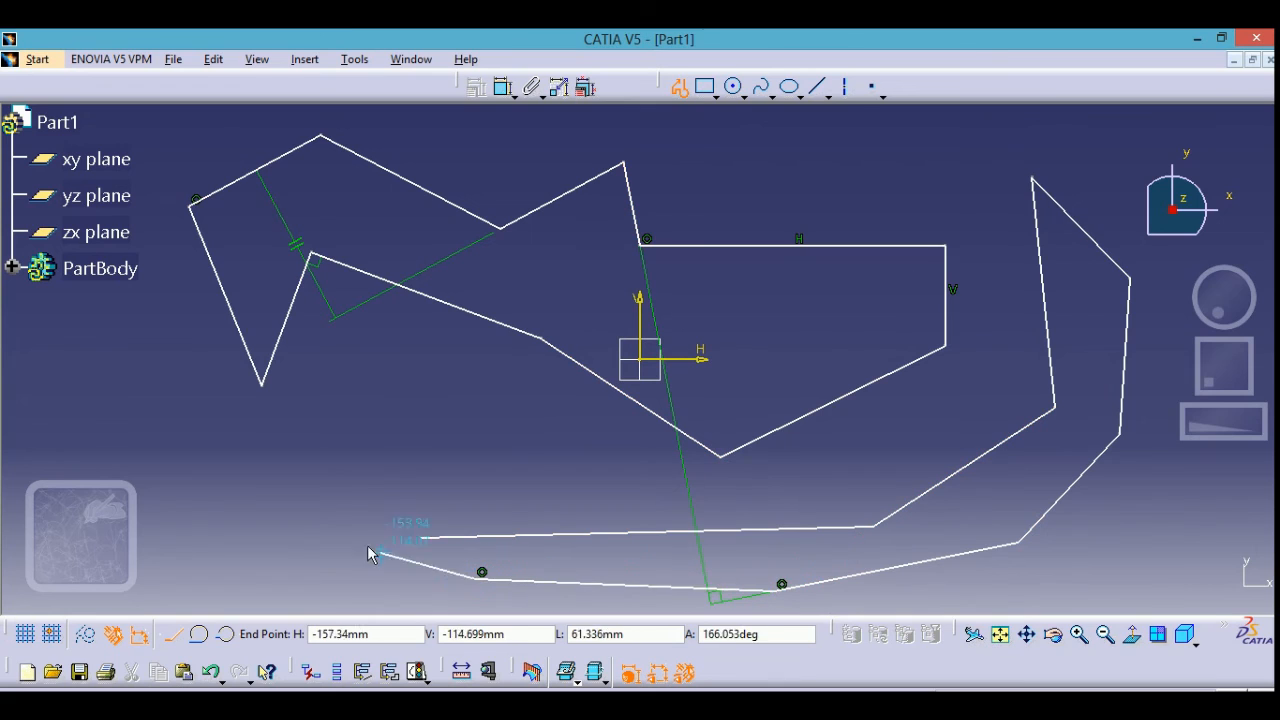
{"action": "left_click", "coordinate": [421, 540]}
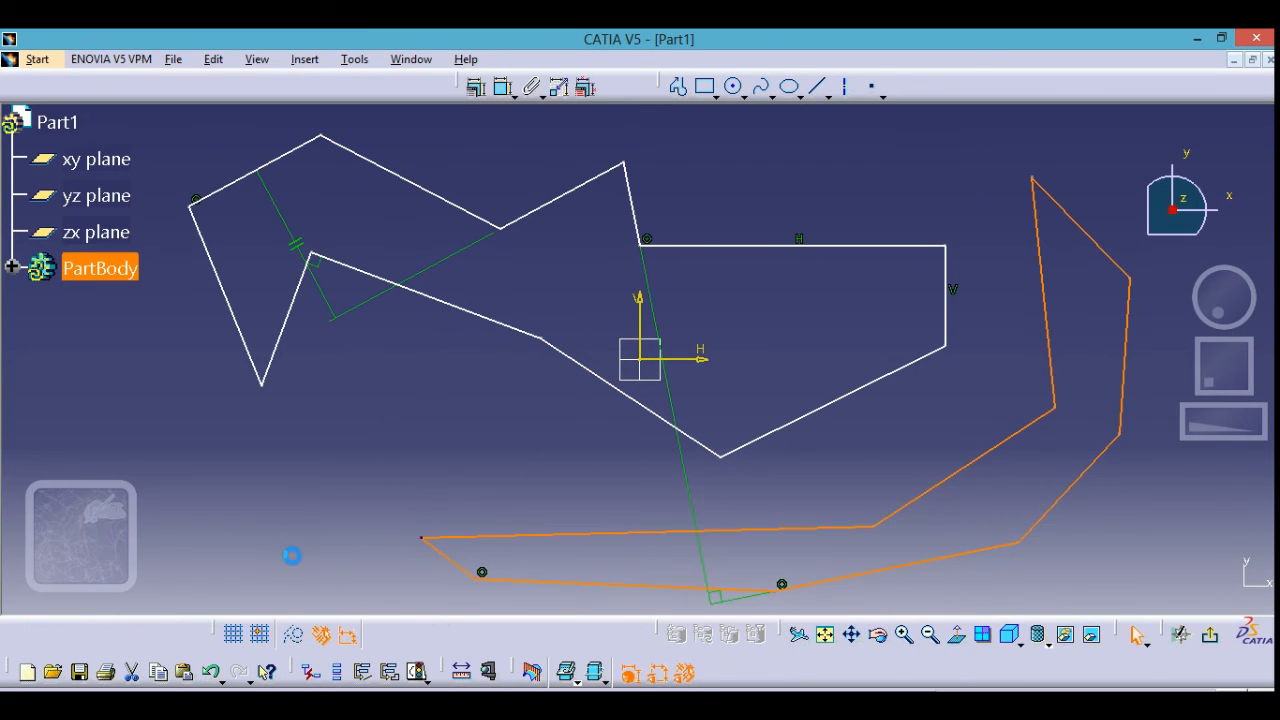
{"action": "left_click", "coordinate": [237, 457]}
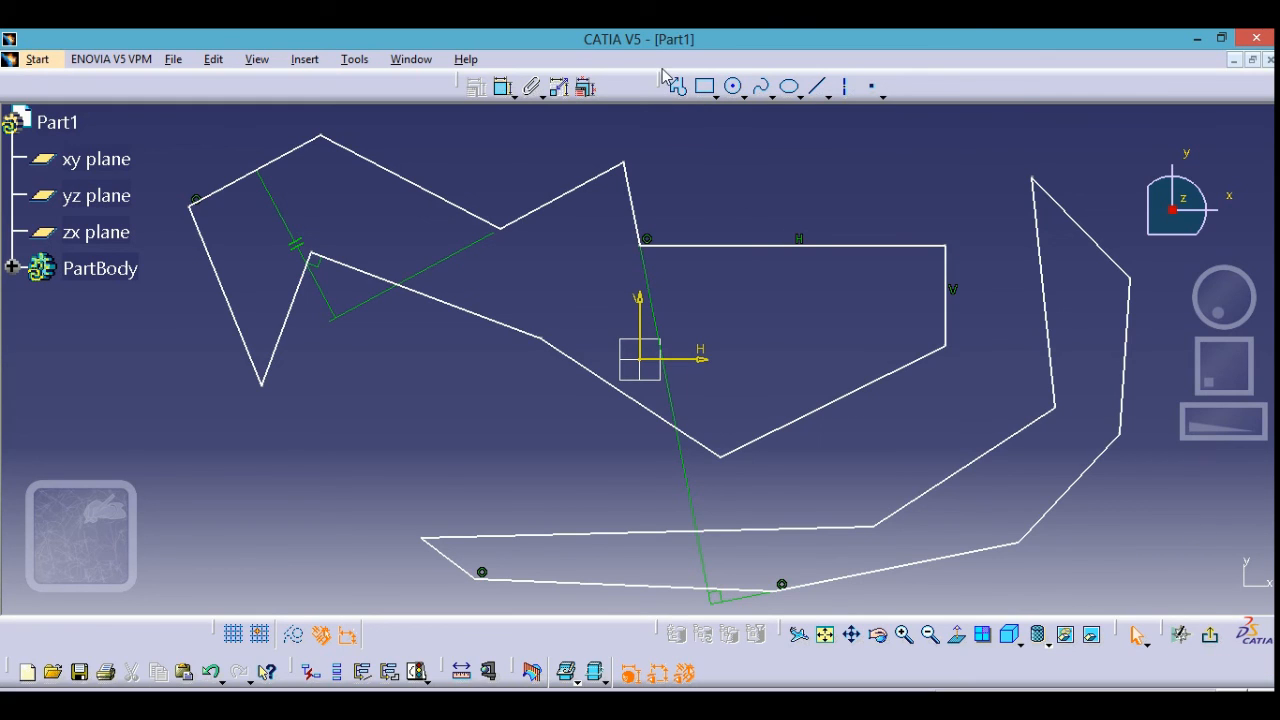
Undock the Profile toolbar over the sketch and expand its predefined profile shapes
{"action": "left_click_drag", "start_coordinate": [662, 74], "coordinate": [690, 170]}
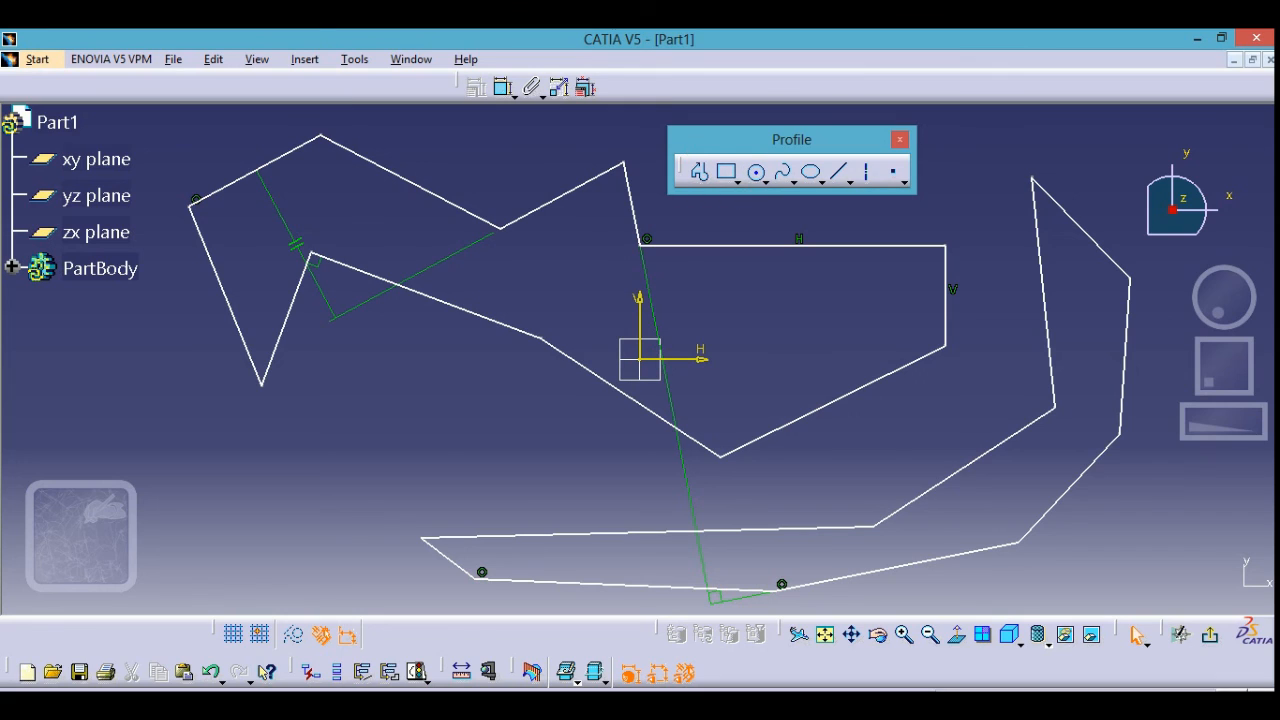
{"action": "left_click", "coordinate": [745, 188]}
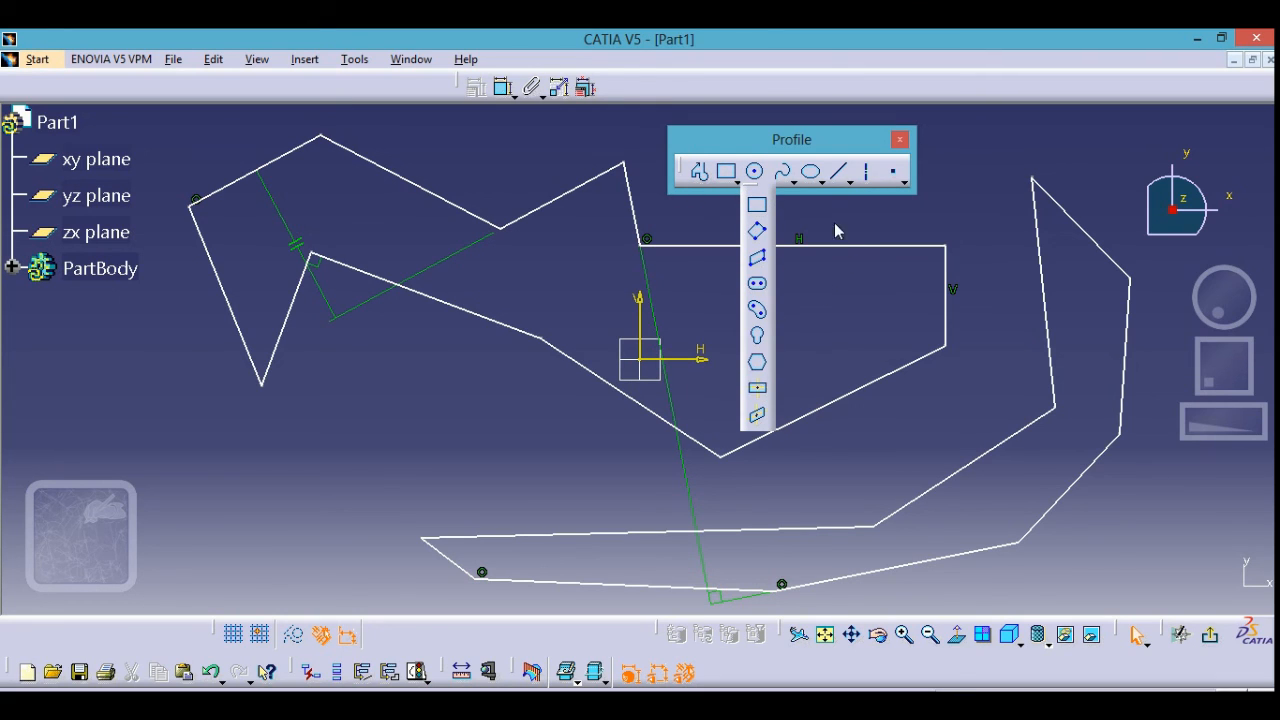
{"action": "left_click", "coordinate": [737, 182]}
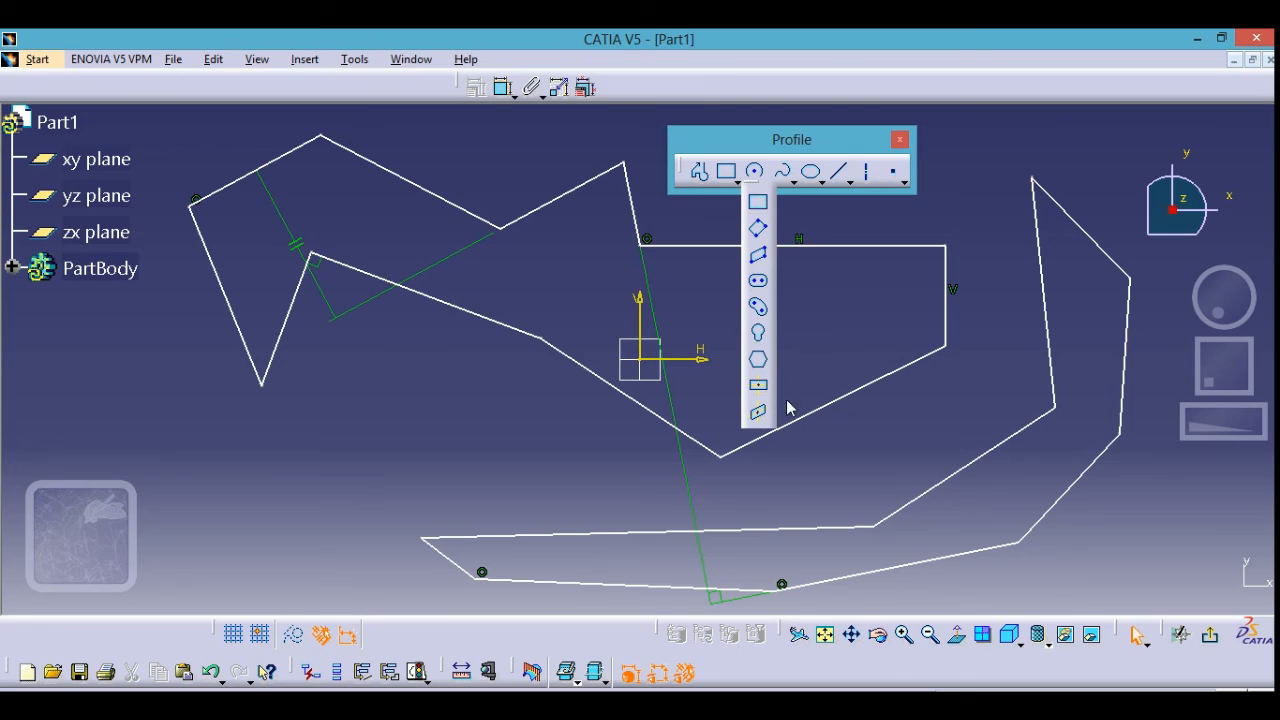